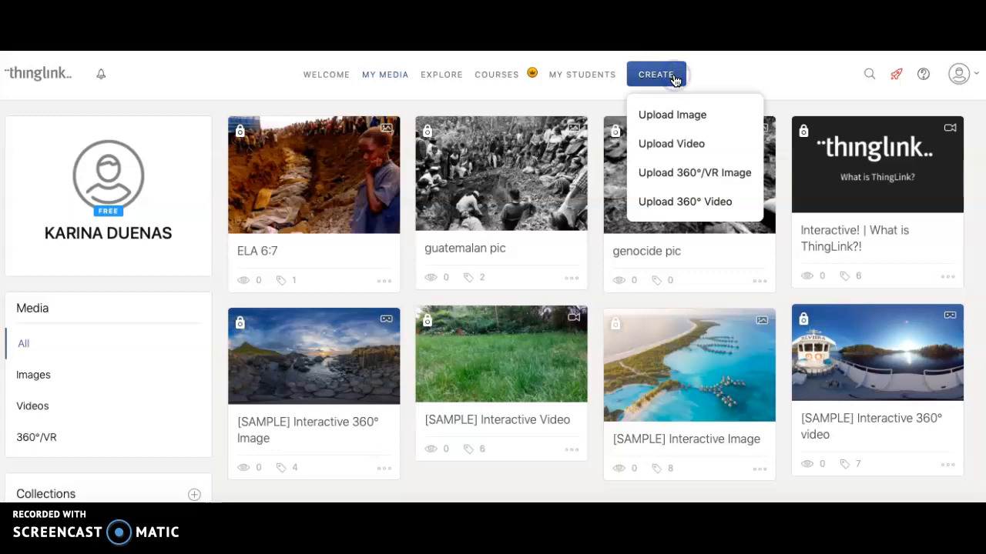
click(676, 126)
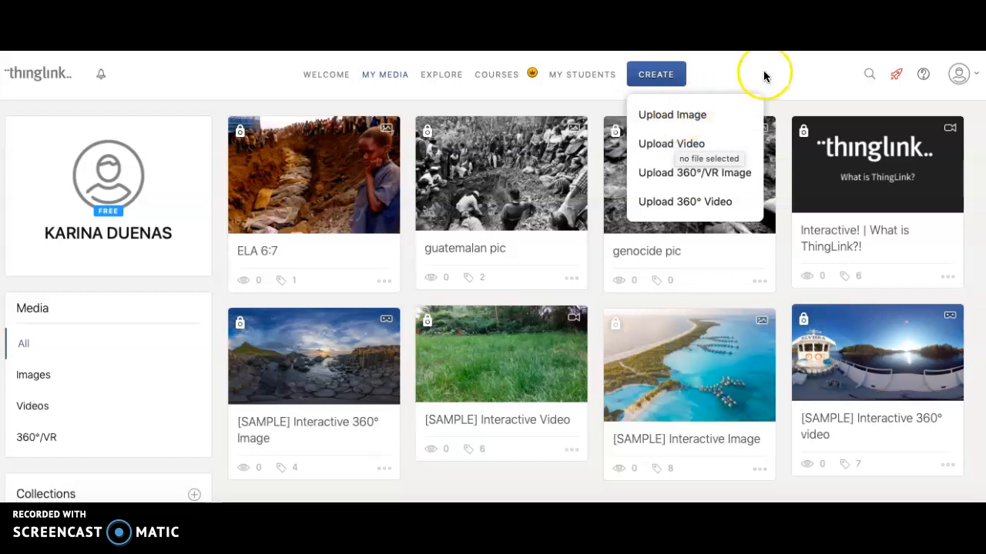
click(654, 79)
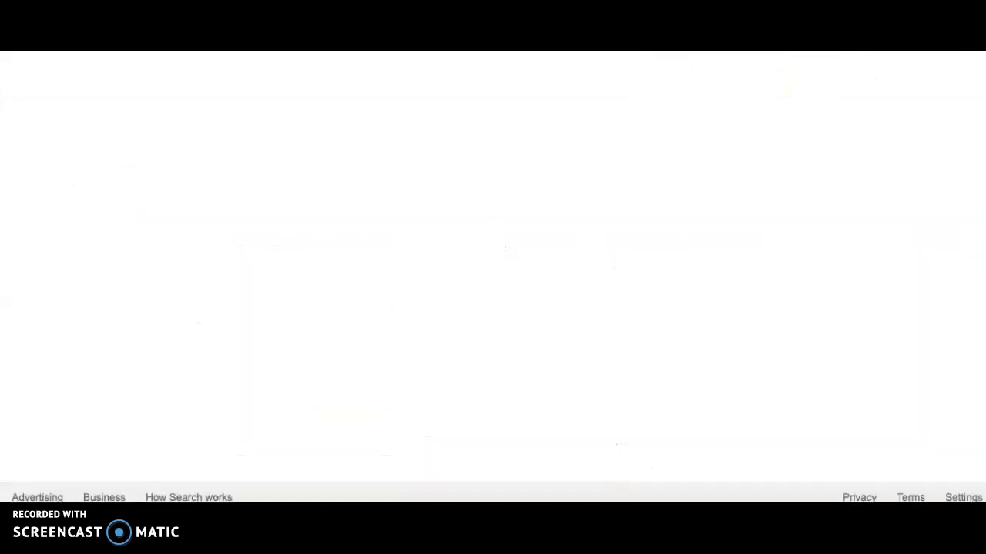
Search Google for the louvre museum and show the image results.
click(519, 270)
text(louvre)
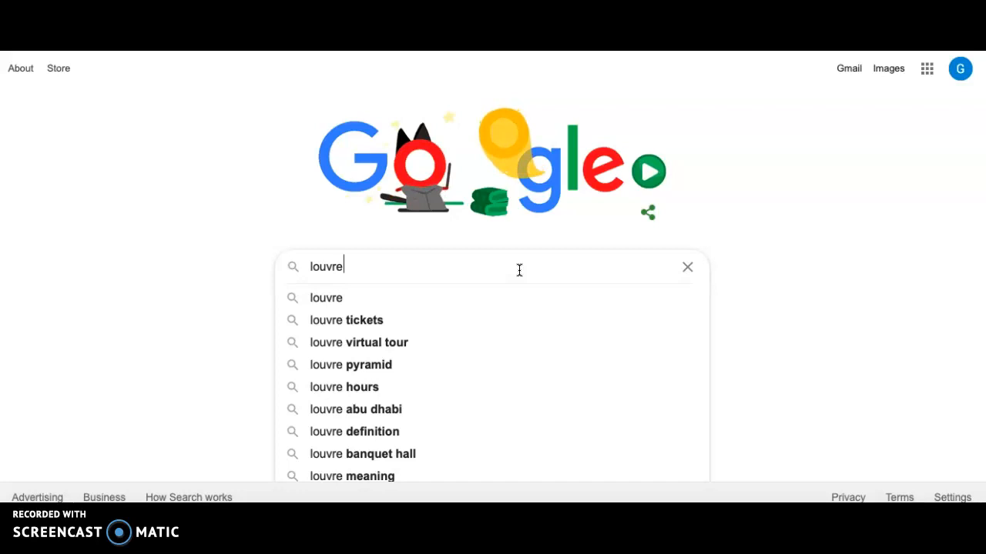
click(457, 299)
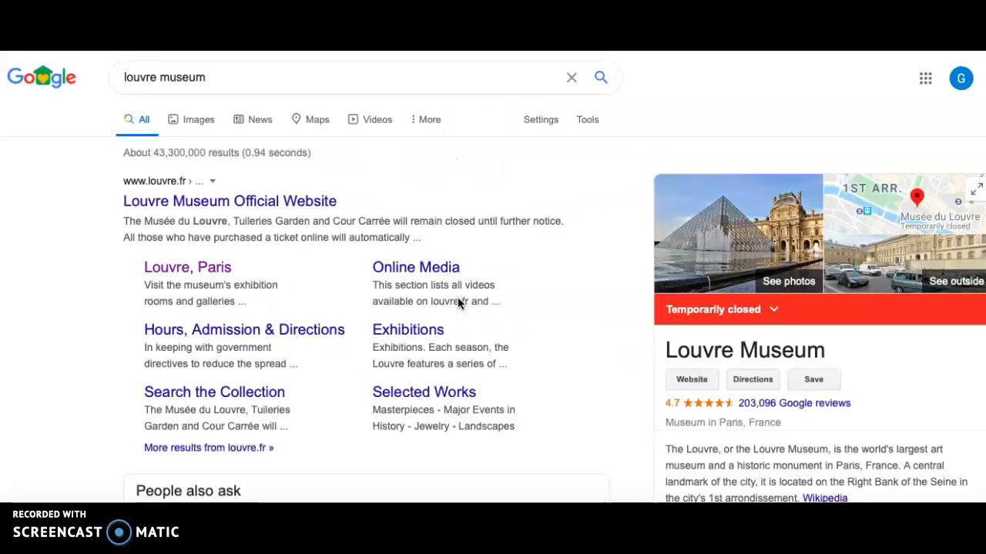
click(201, 124)
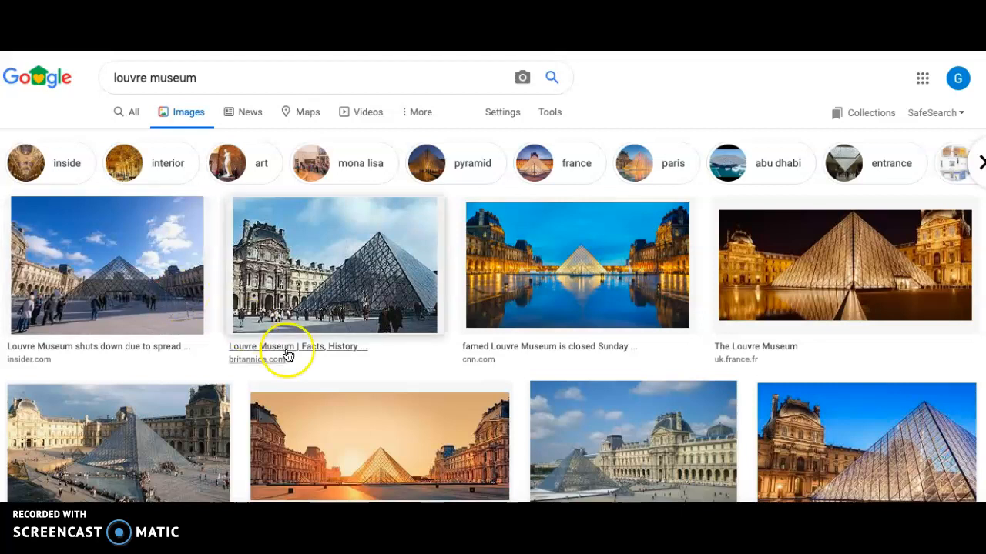
Preview the Britannica and CNN photos of the Louvre in the image results.
right_click(320, 297)
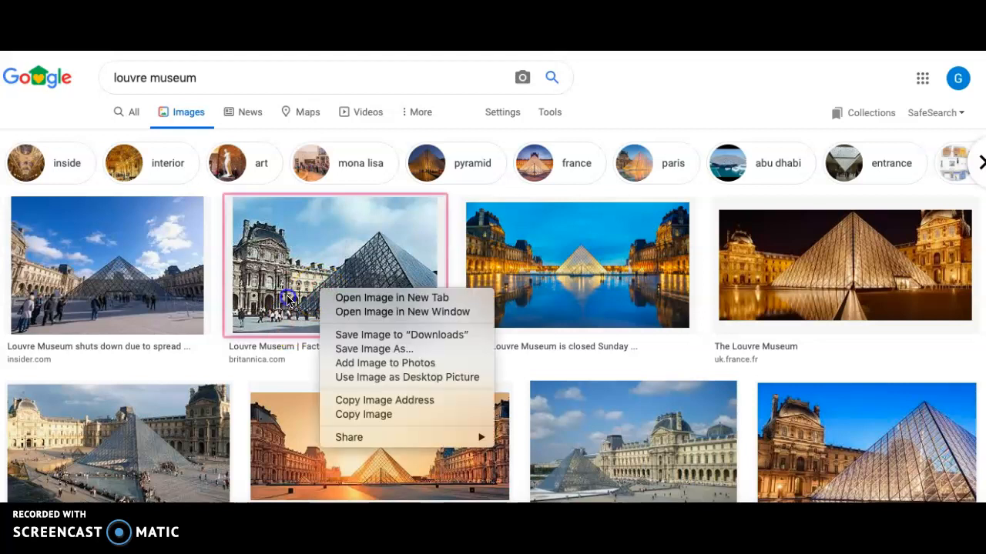
click(288, 300)
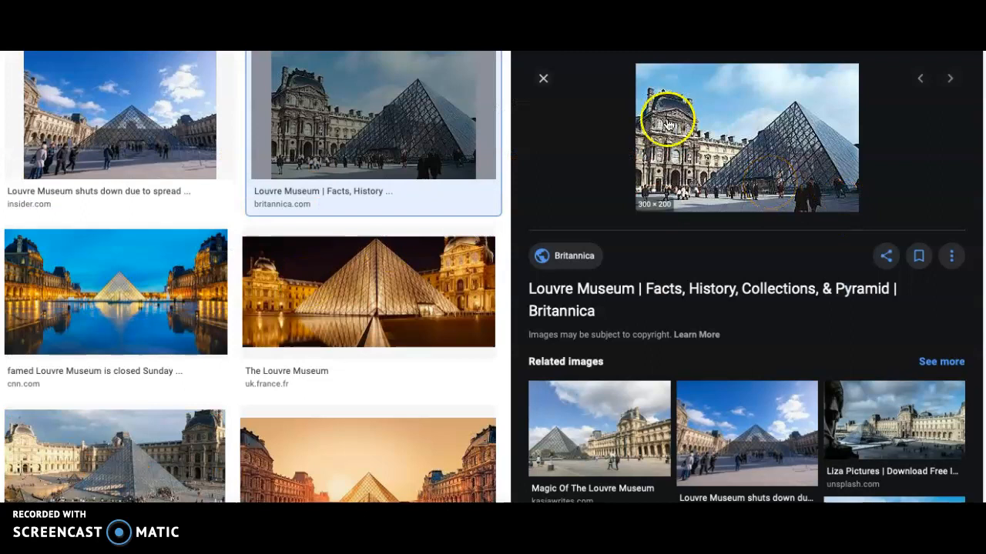
click(542, 80)
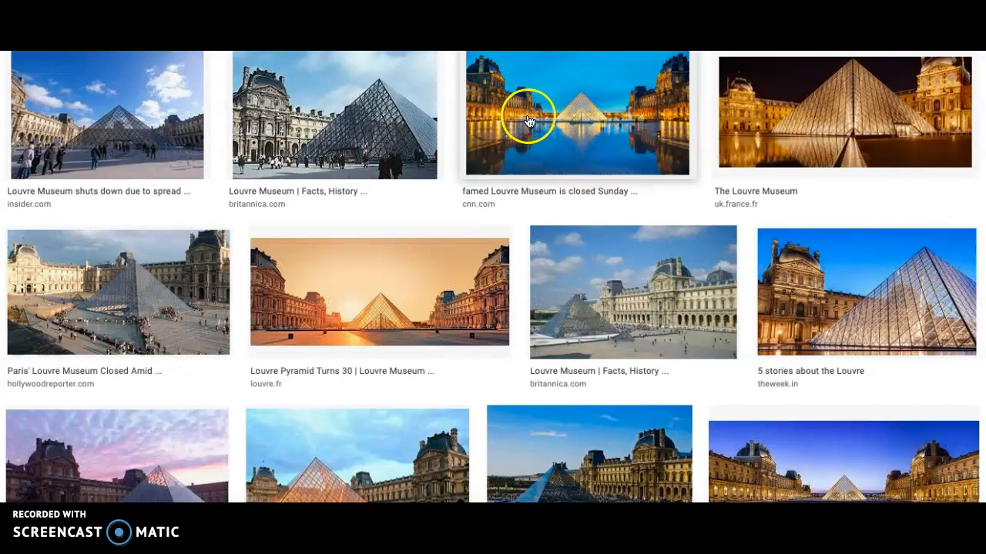
click(518, 159)
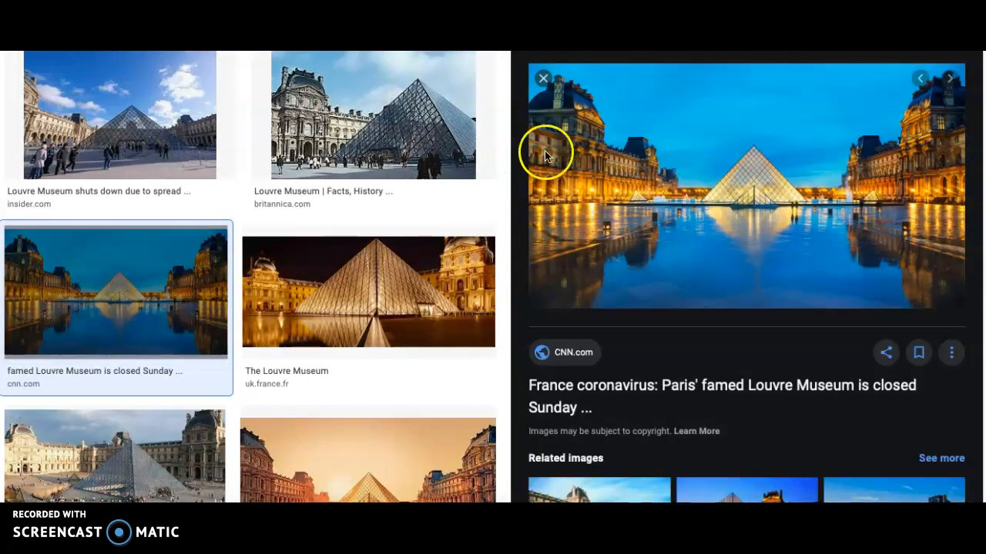
click(542, 78)
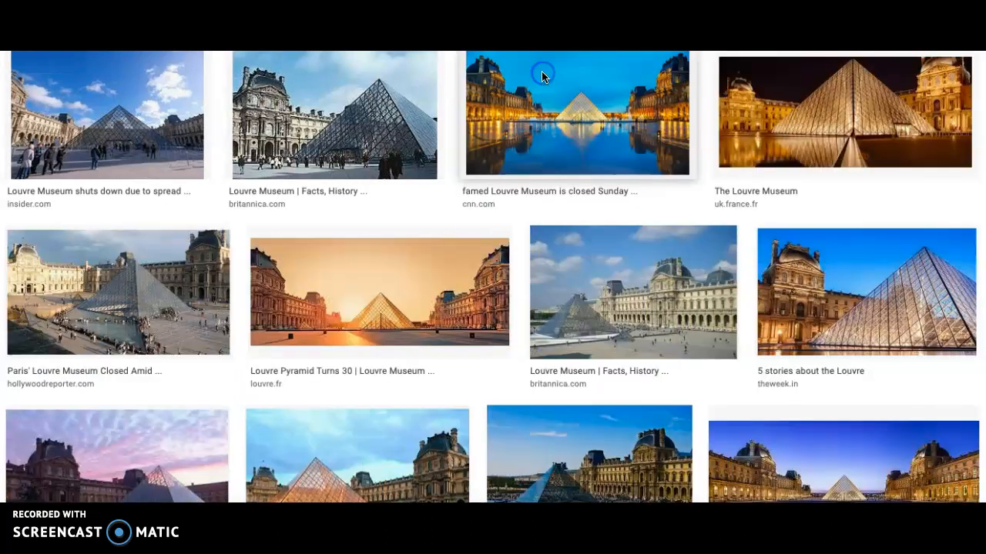
click(566, 121)
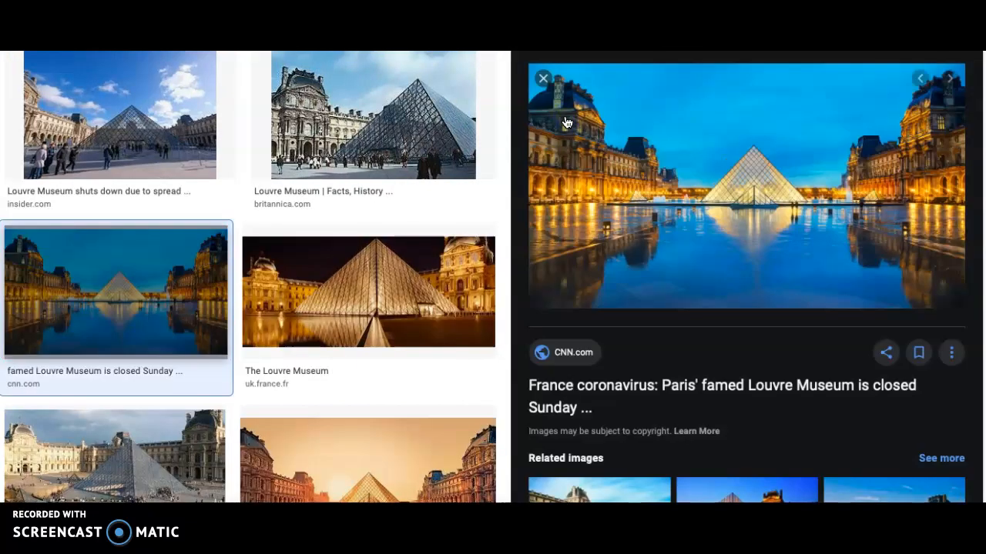
click(543, 77)
Save the CNN photo of the Louvre at dusk to the Desktop under the name Louvre.
right_click(560, 110)
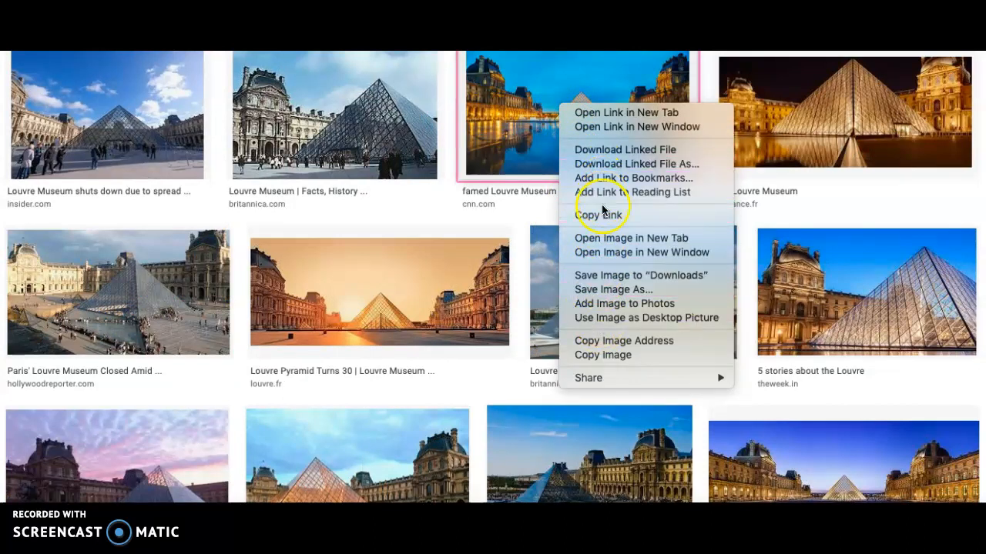
click(587, 292)
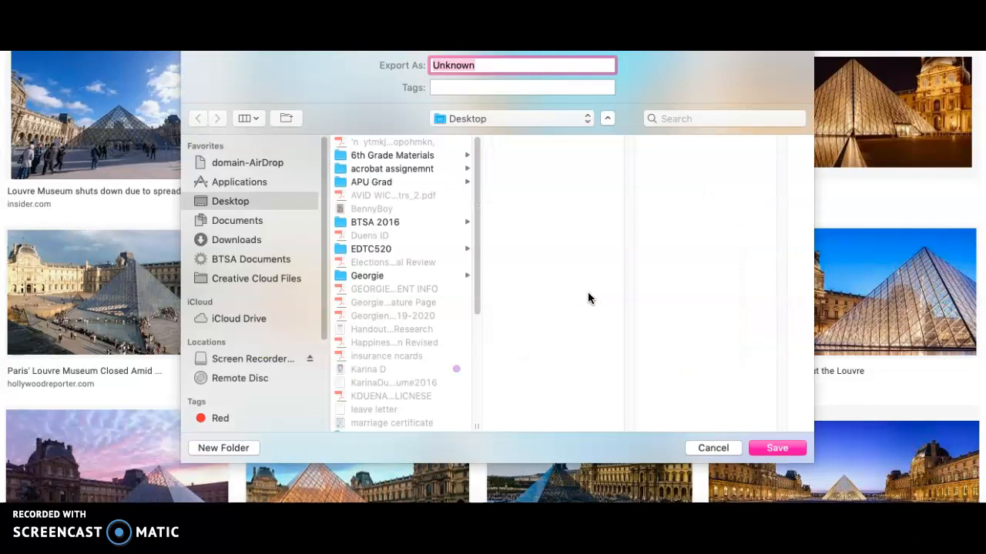
text(Louvre)
click(279, 203)
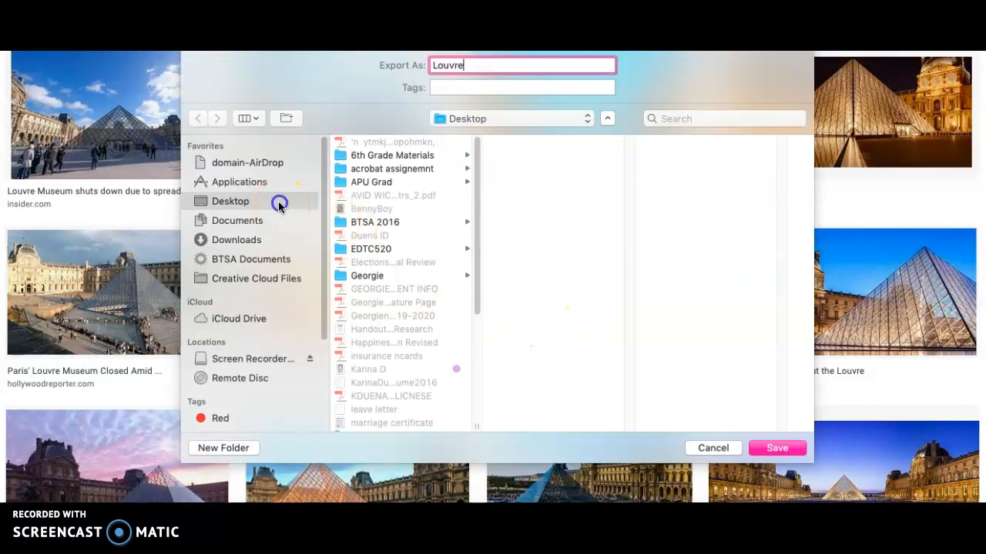
click(777, 448)
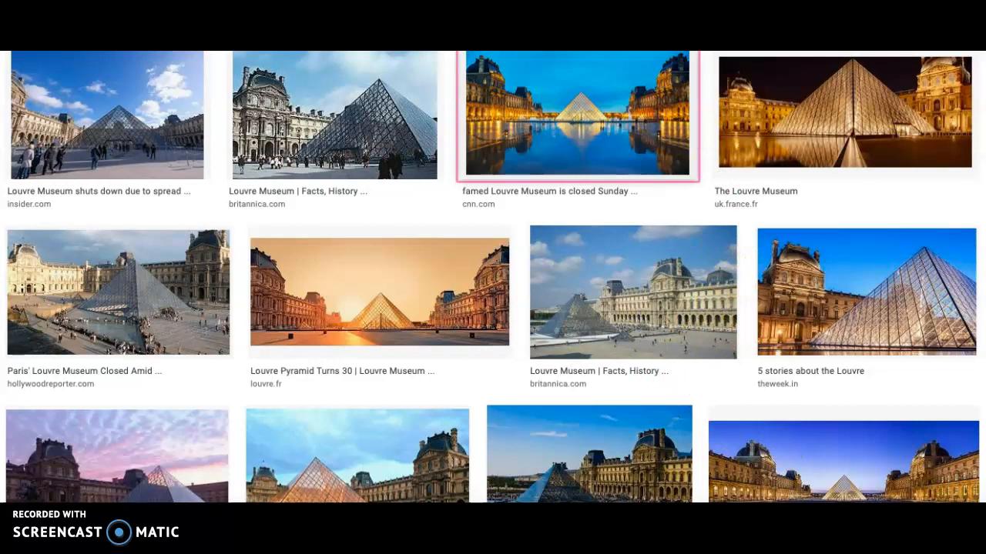
Switch to ThingLink, find the saved Louvre picture by searching for louvre, and upload it as a new image.
key(ctrl+Tab)
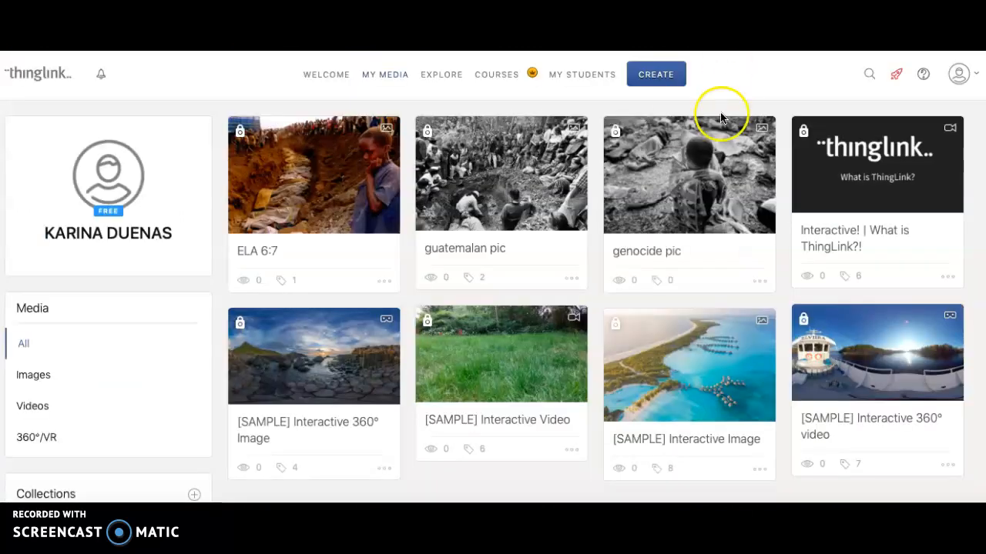
click(659, 73)
click(672, 113)
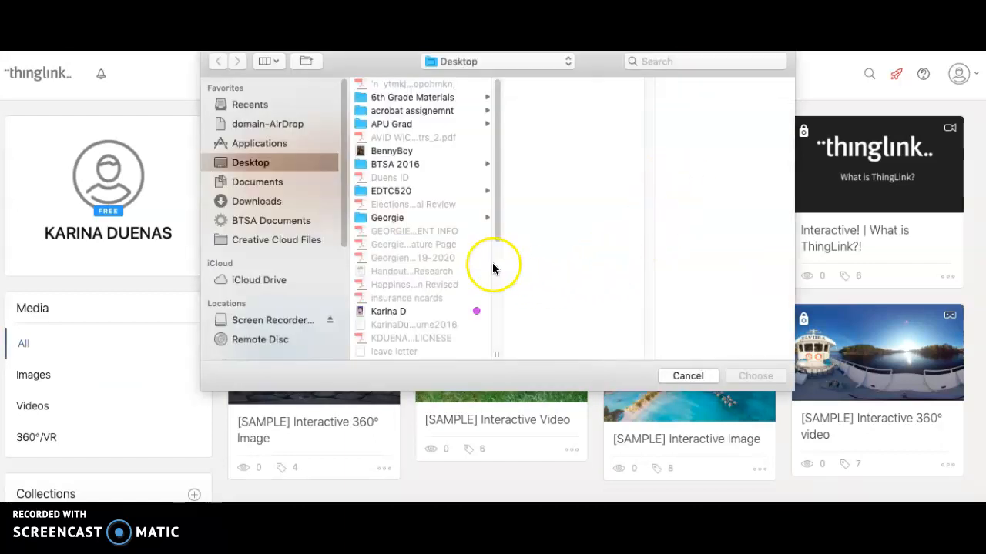
click(640, 61)
text(louvre)
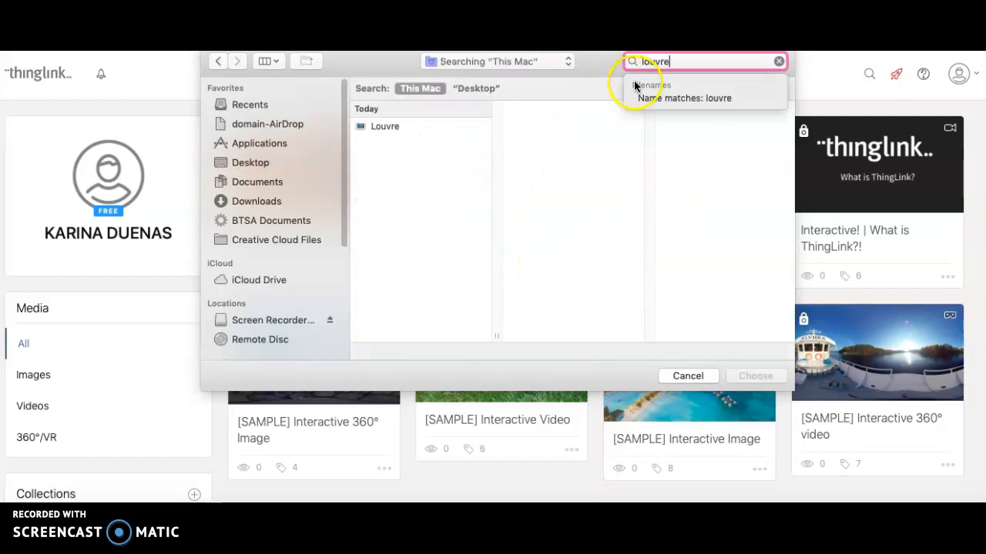
click(431, 125)
click(756, 376)
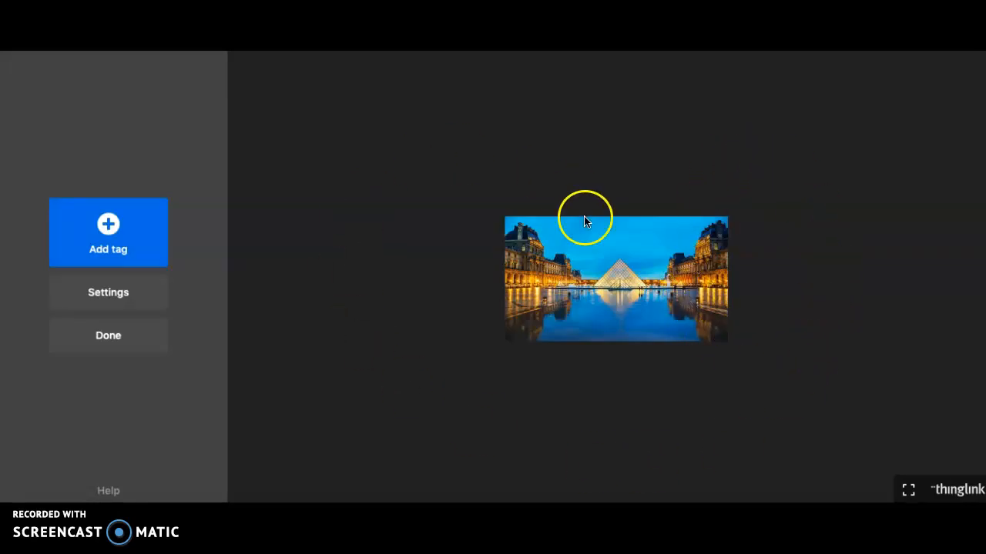
Add a text and media tag to the uploaded Louvre image and open its title for entry.
click(599, 279)
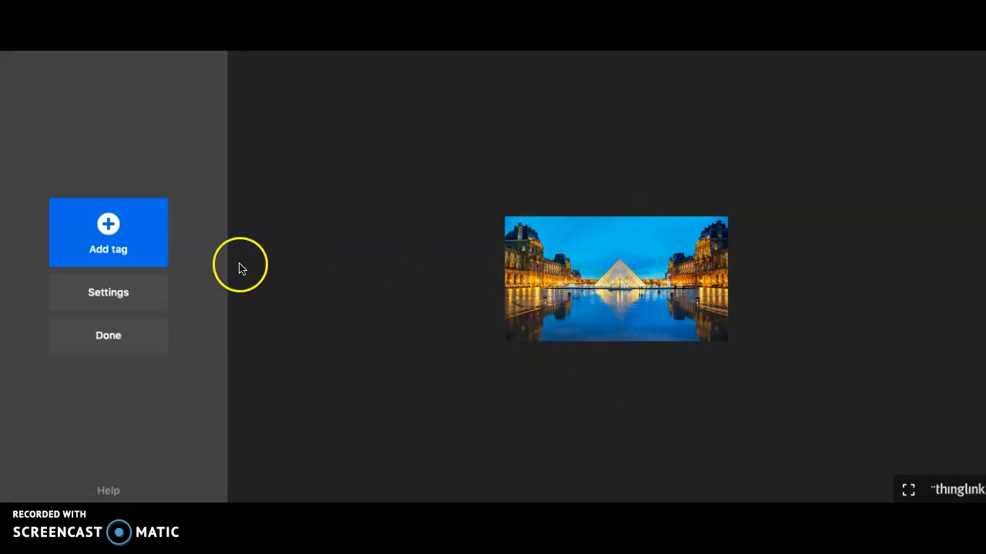
click(109, 226)
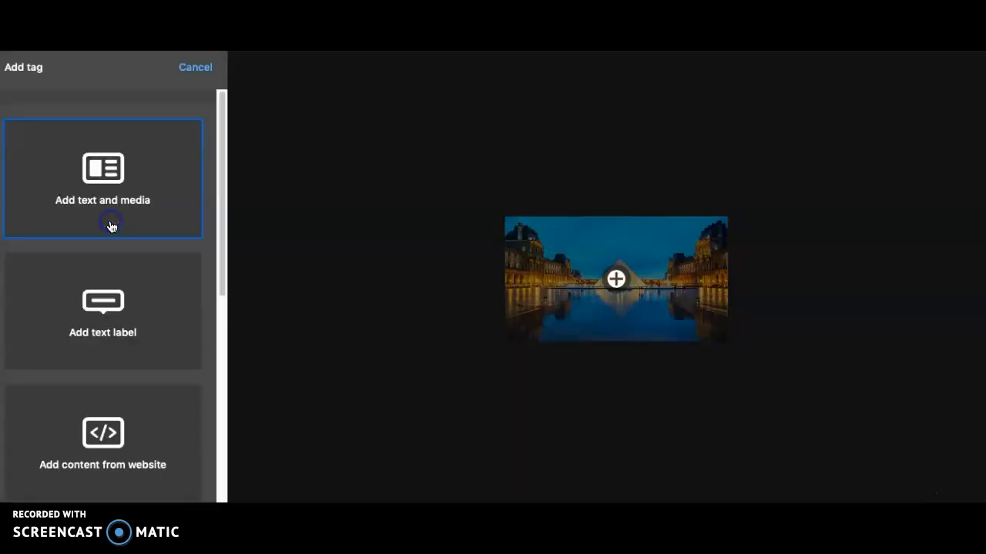
click(98, 171)
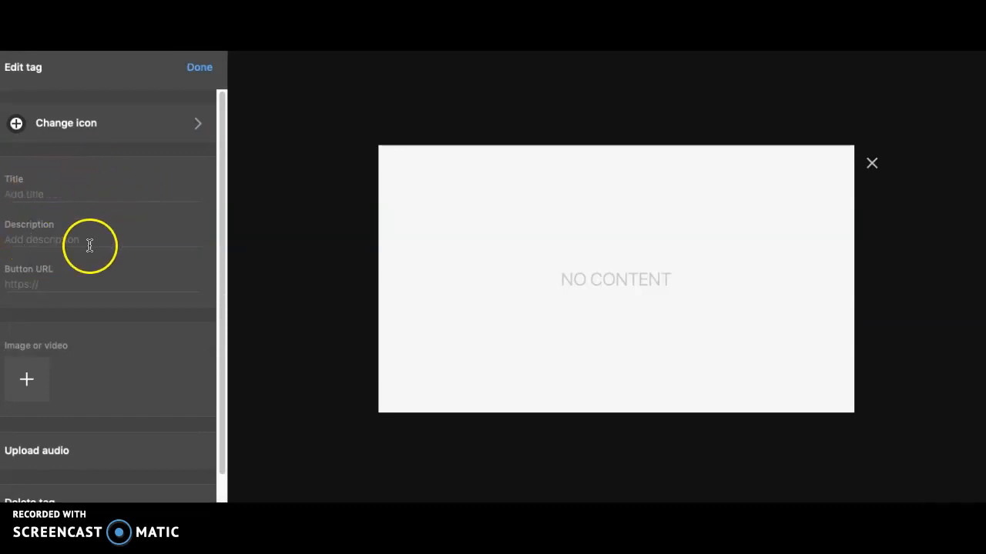
click(59, 195)
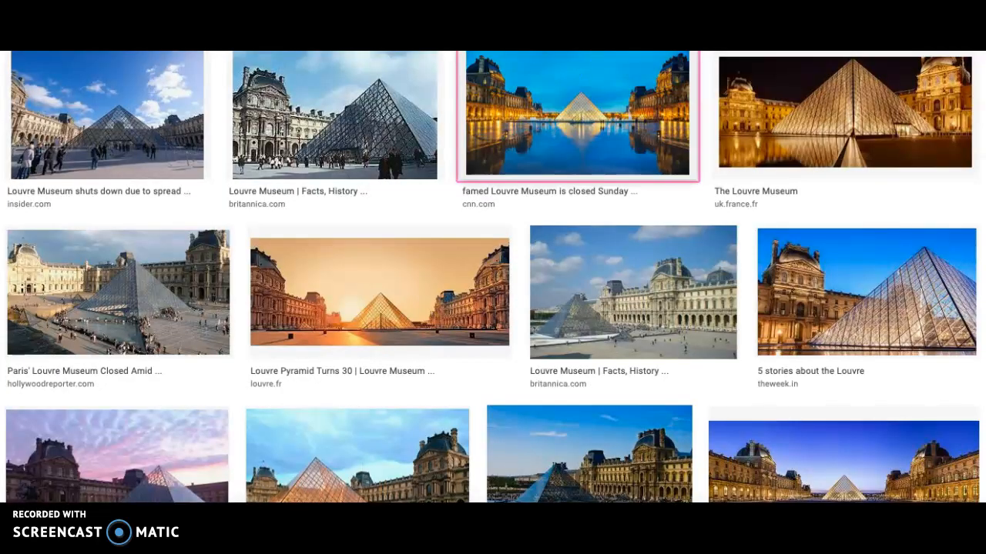
Switch to the Google results and search the images for mona lisa.
key(super+l)
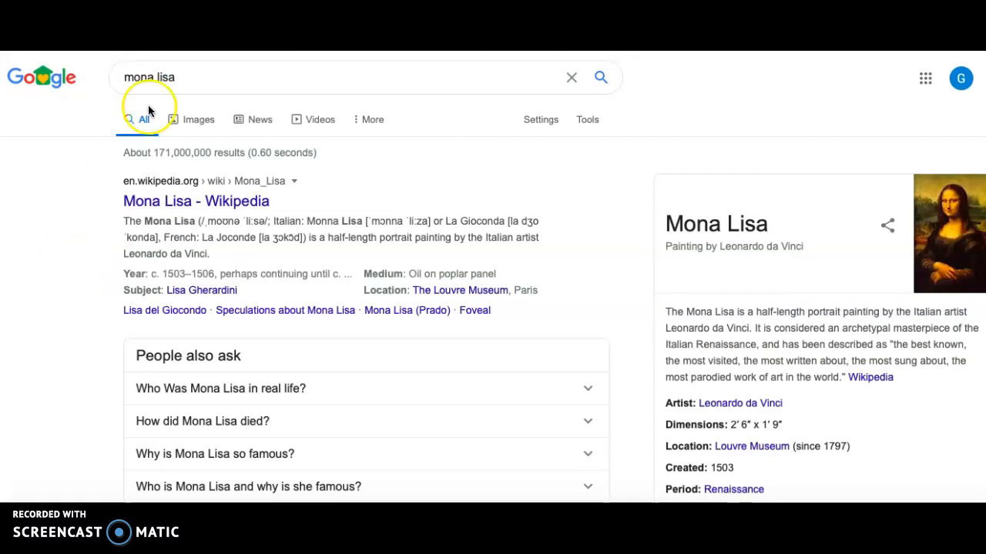
click(184, 120)
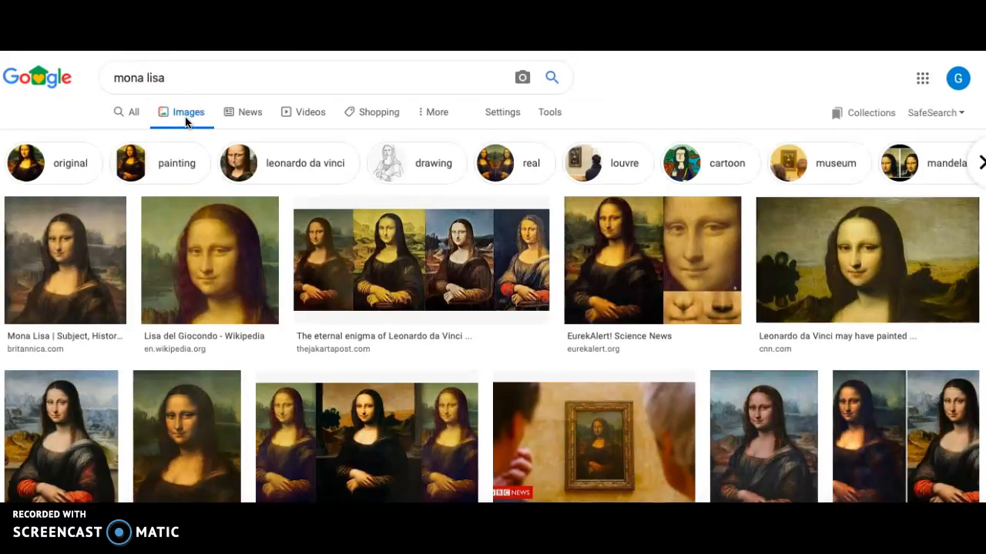
click(217, 258)
Try to save the CNN Mona Lisa picture from the image results and from its enlarged preview.
right_click(898, 272)
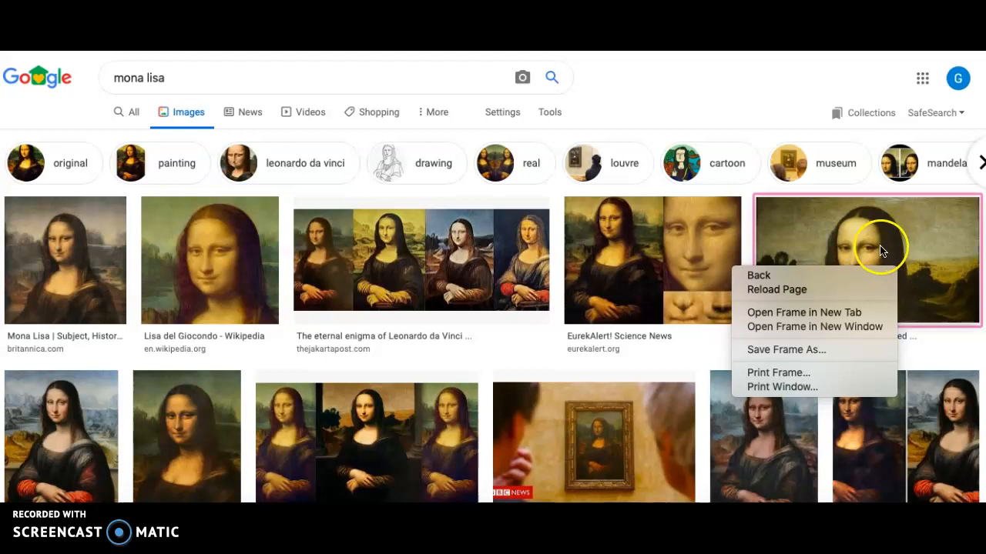
click(811, 102)
right_click(861, 234)
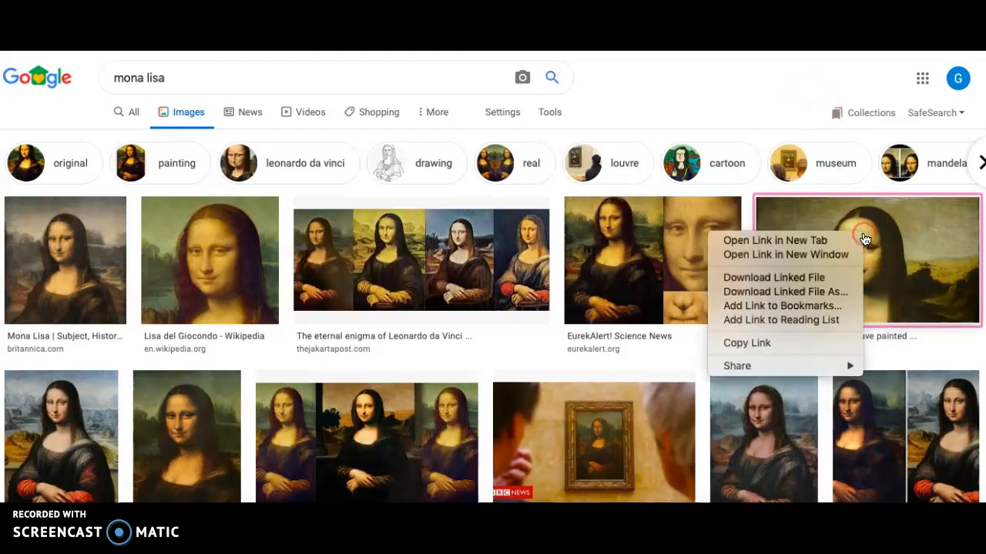
click(916, 282)
click(915, 279)
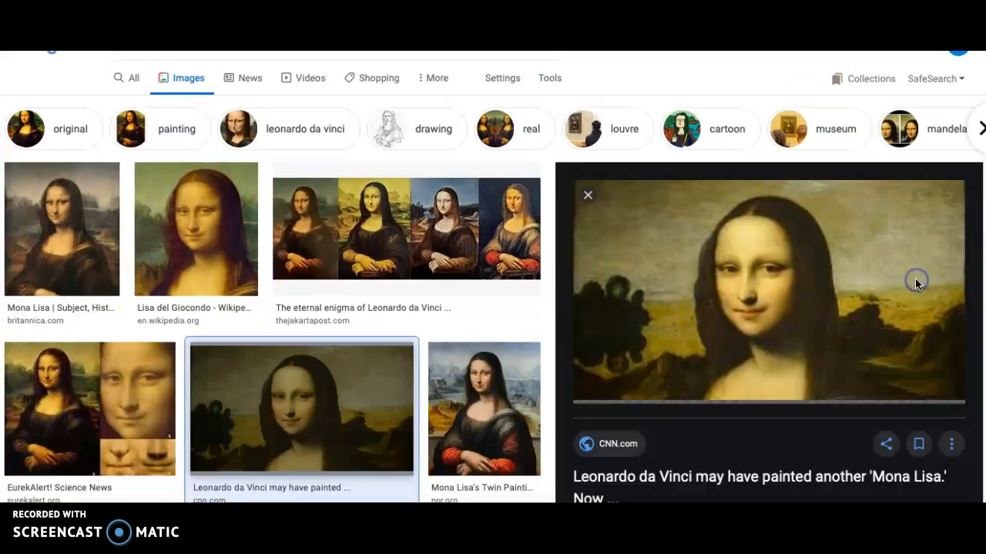
right_click(806, 192)
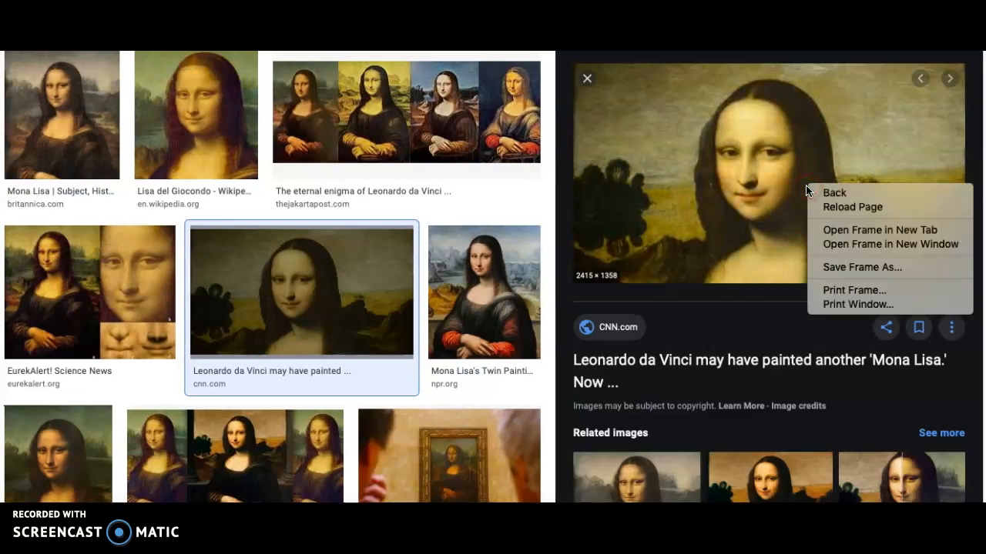
click(733, 175)
right_click(732, 181)
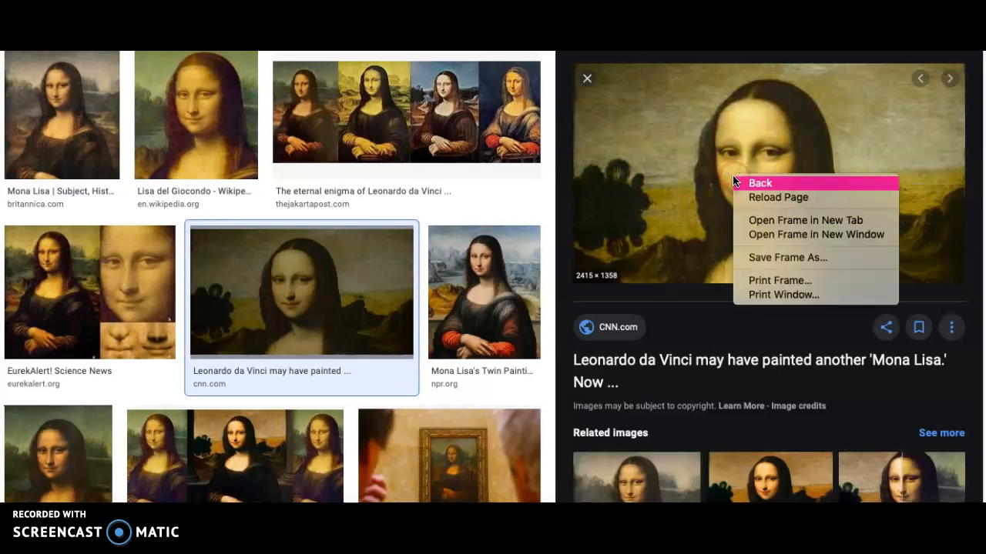
click(588, 79)
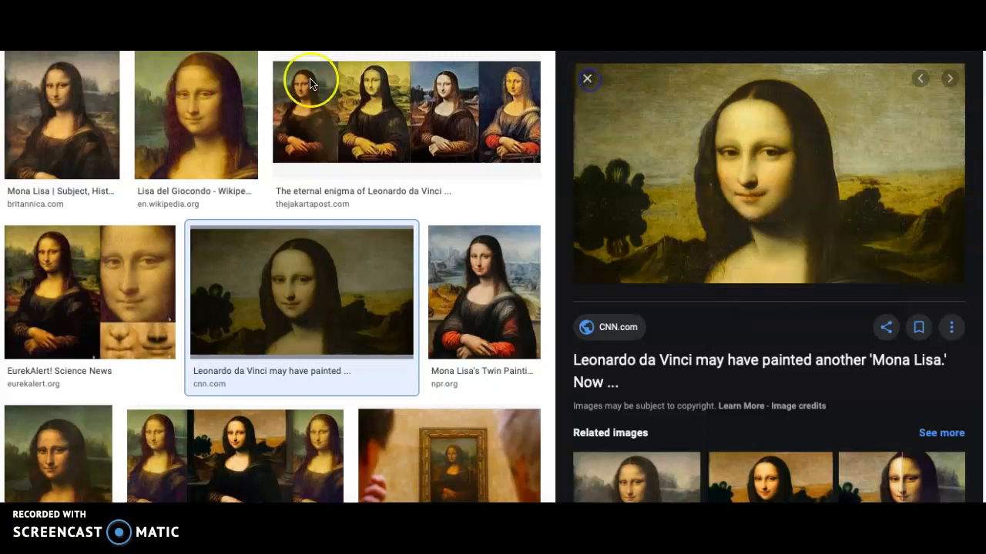
click(153, 101)
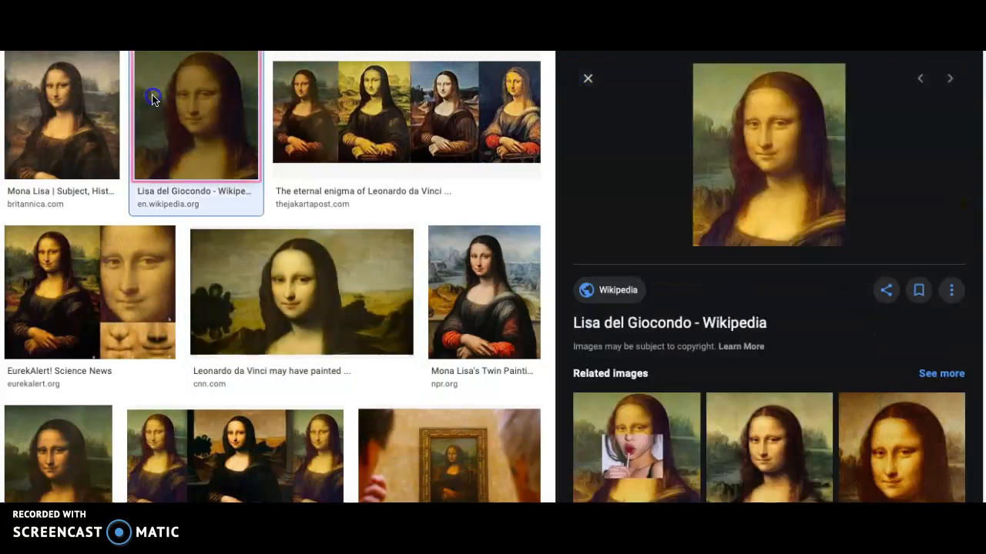
click(154, 101)
click(152, 100)
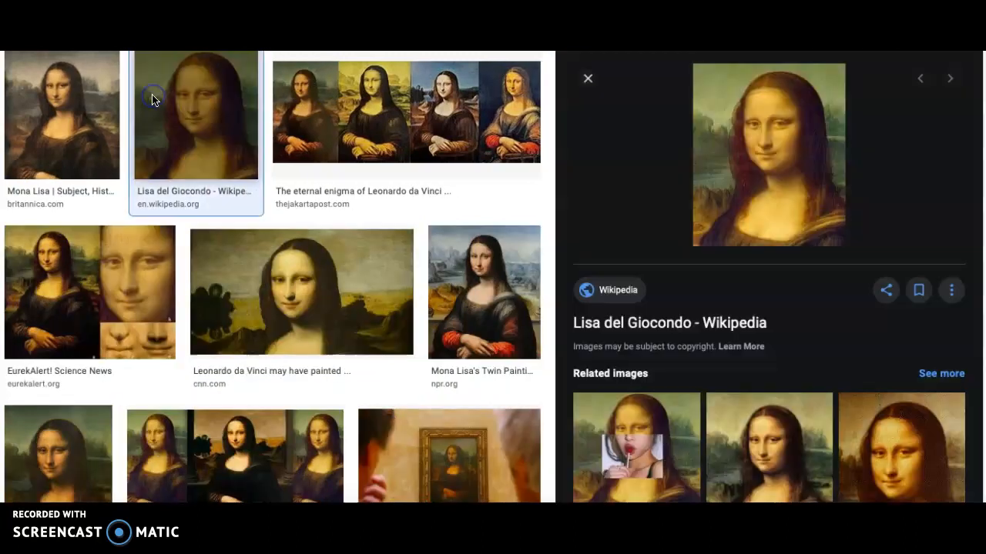
Save the Britannica Mona Lisa picture from the image results to the Desktop as mona lisa.
right_click(60, 106)
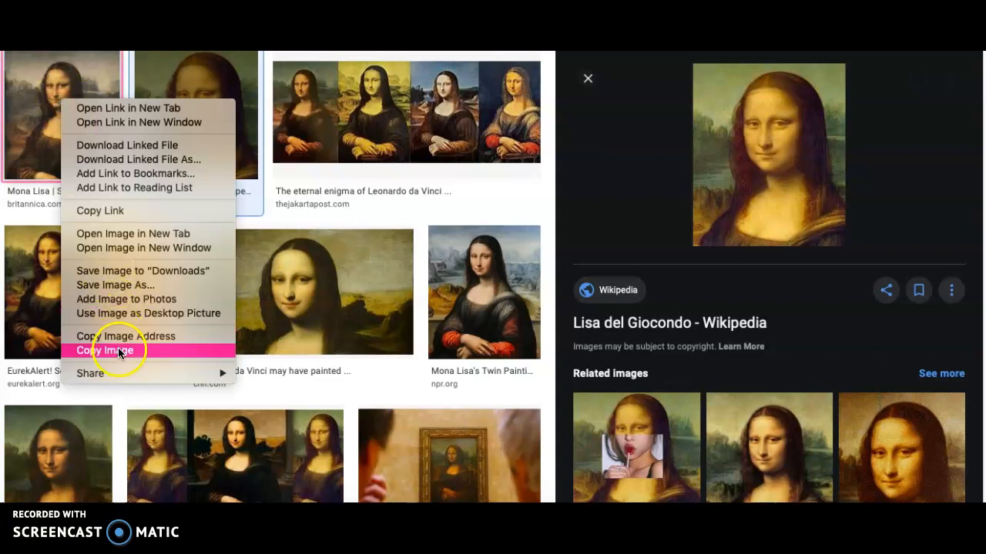
click(116, 285)
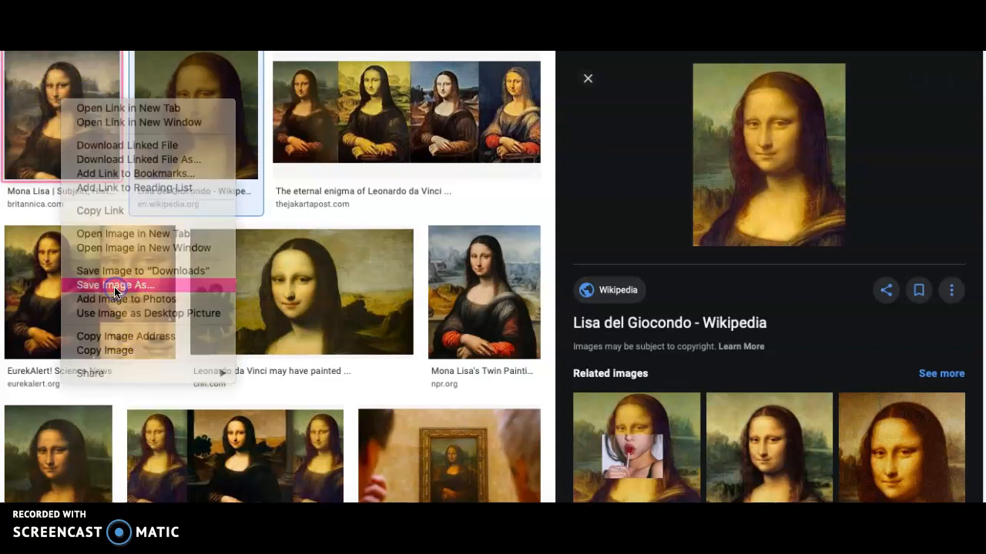
text(mona lisa)
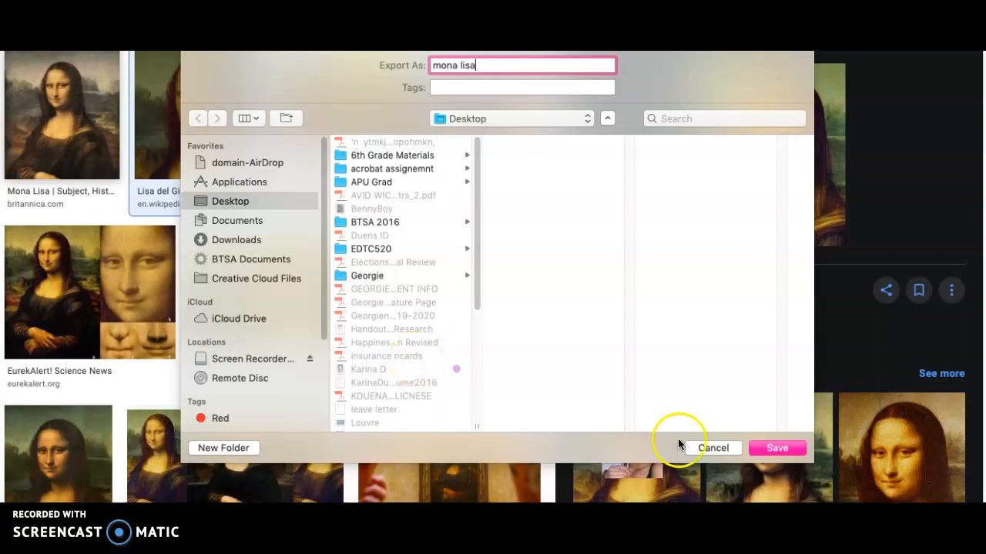
click(774, 447)
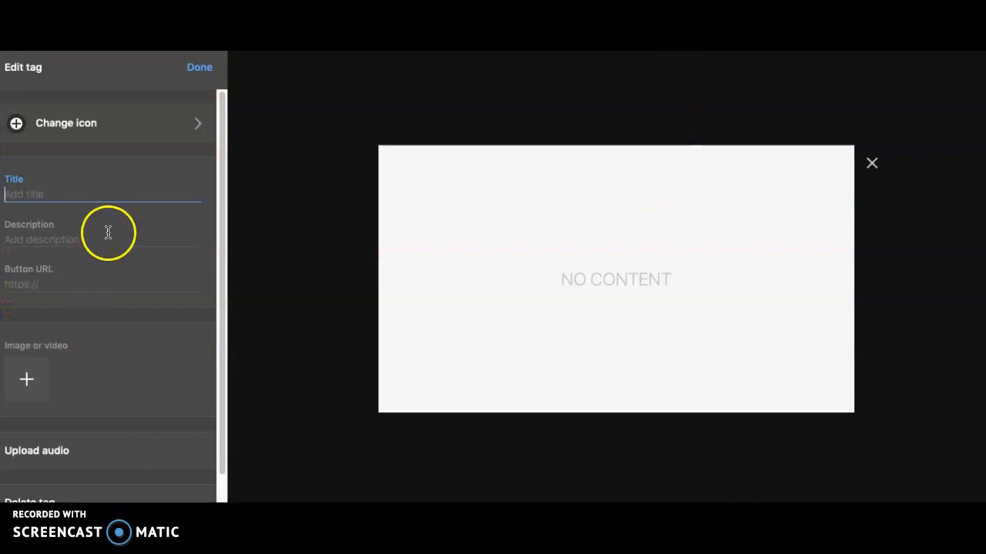
Switch to ThingLink and add the mona lisa picture from the Desktop to the tag.
click(26, 381)
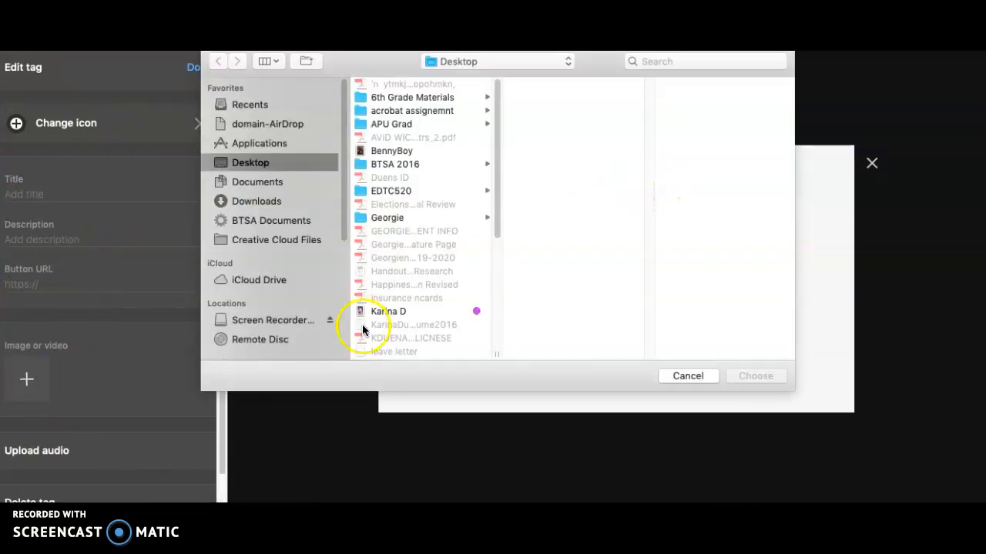
drag(497, 167, 517, 278)
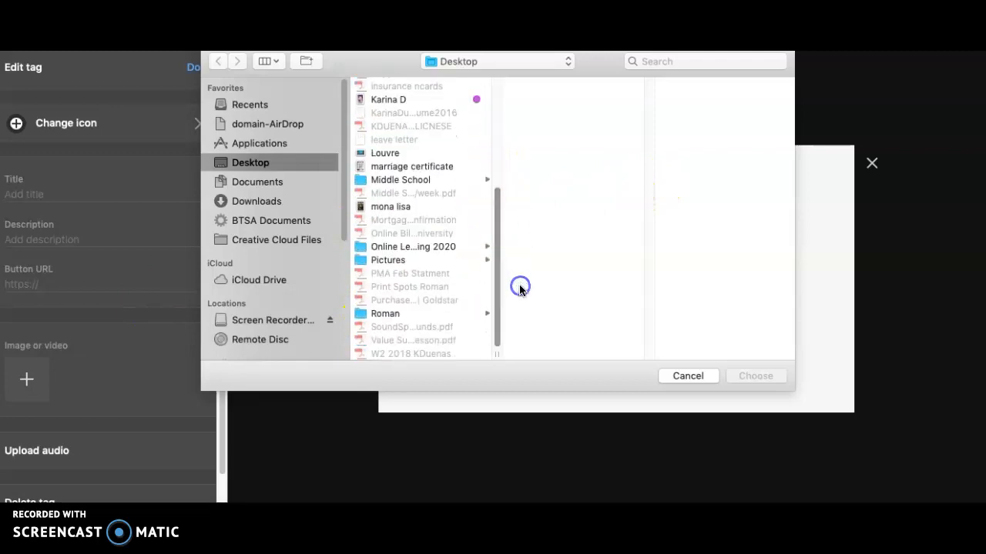
click(421, 208)
click(744, 375)
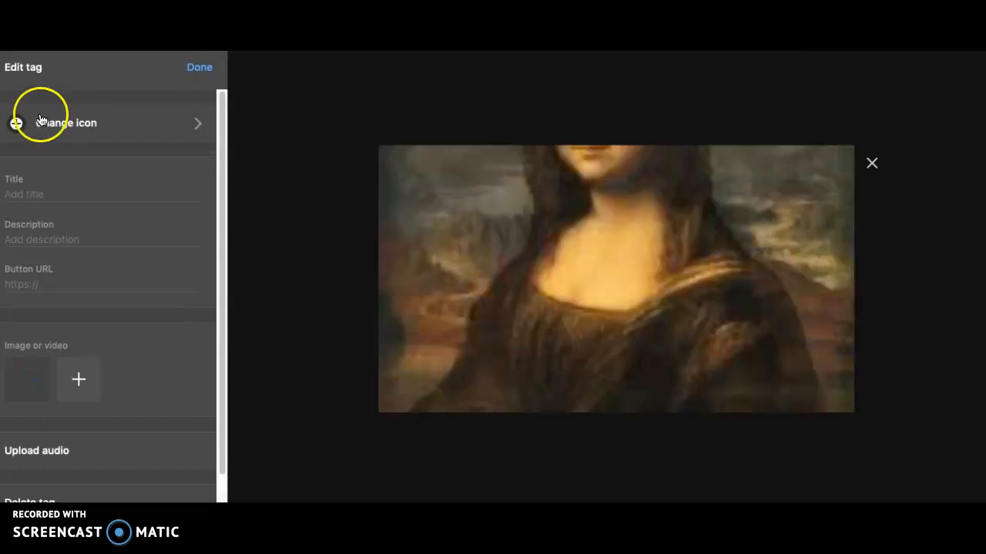
Title the tag Mona Lisa, leave its description empty, and finish editing it.
click(68, 189)
text(Mona Lisa)
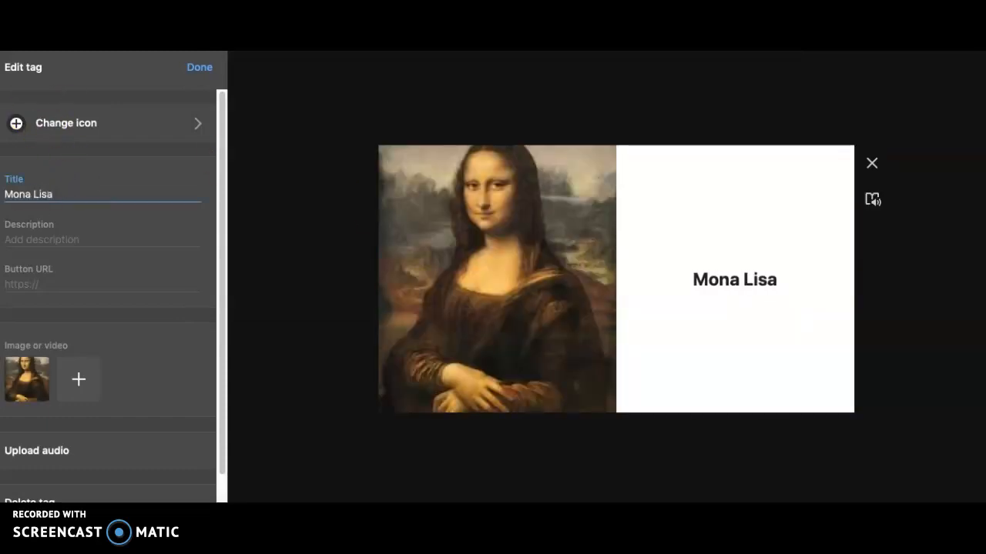
click(43, 234)
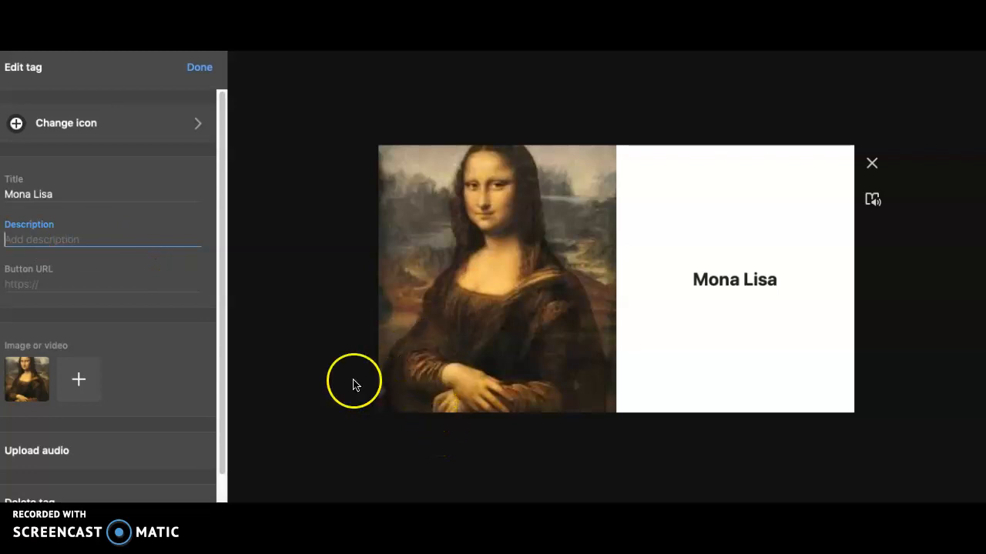
click(195, 70)
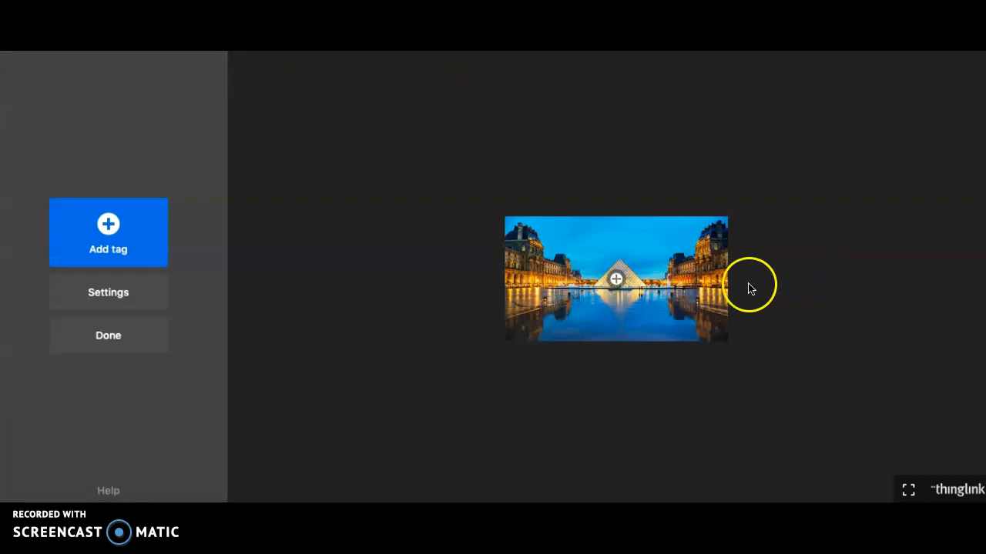
Move the Mona Lisa tag into the sky at the upper right of the Louvre picture and add a second text and media tag.
click(618, 279)
drag(618, 279, 677, 239)
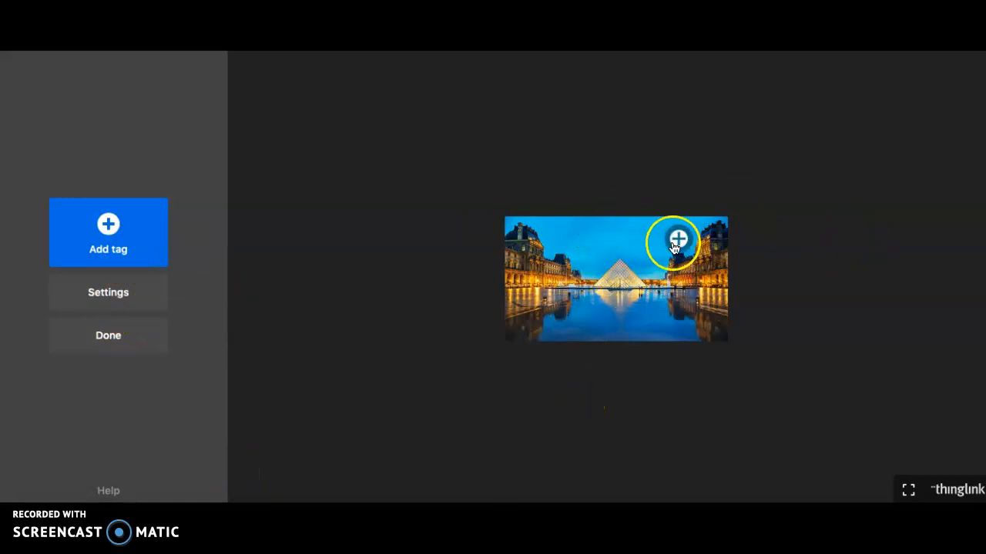
click(108, 233)
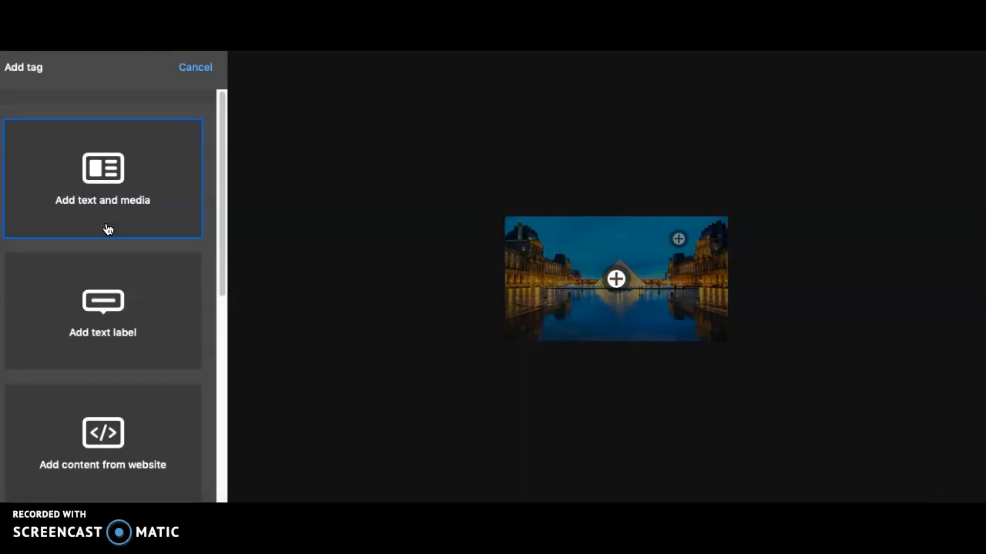
click(92, 193)
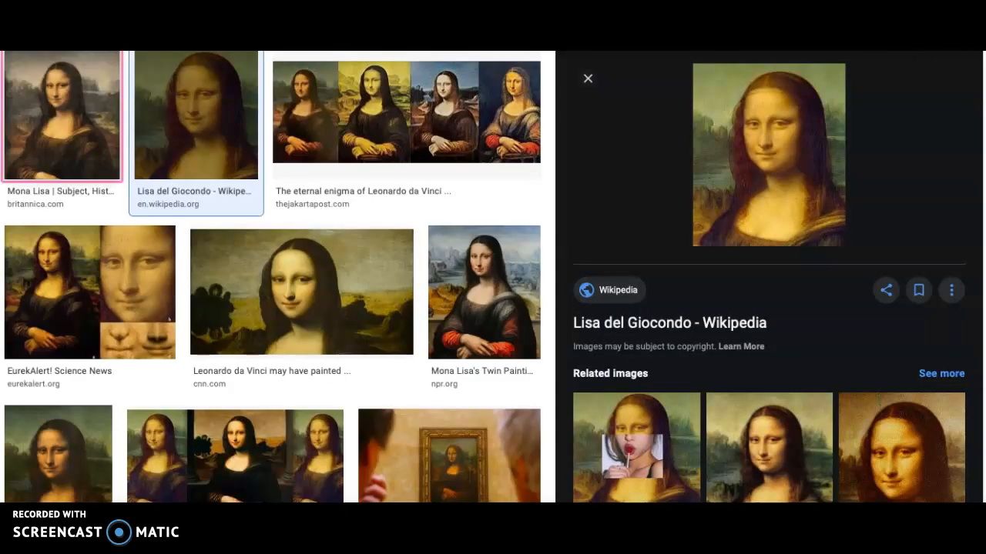
Switch to the Google results, search the web for louvre, and open the Louvre museum's website.
key(super+l)
text(lo)
key(Return)
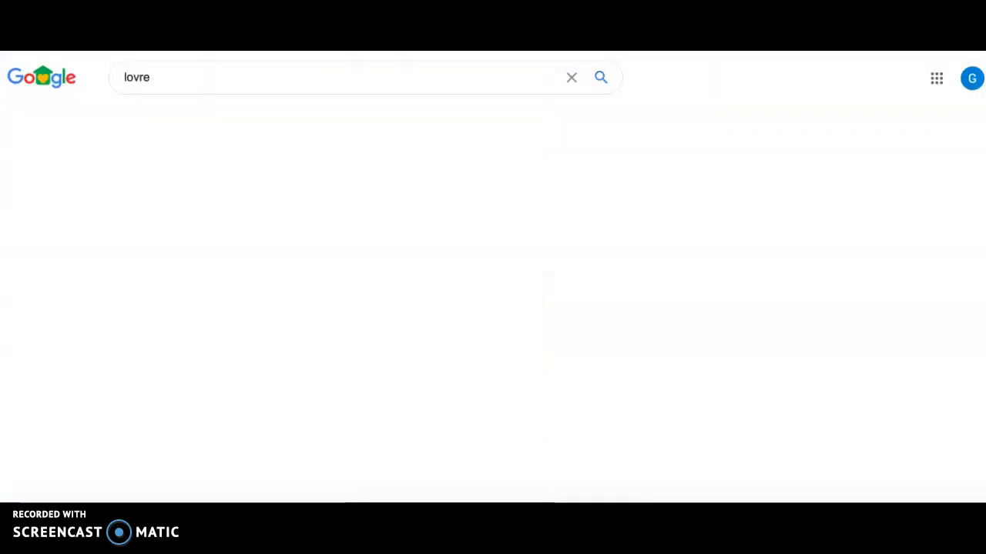
click(135, 79)
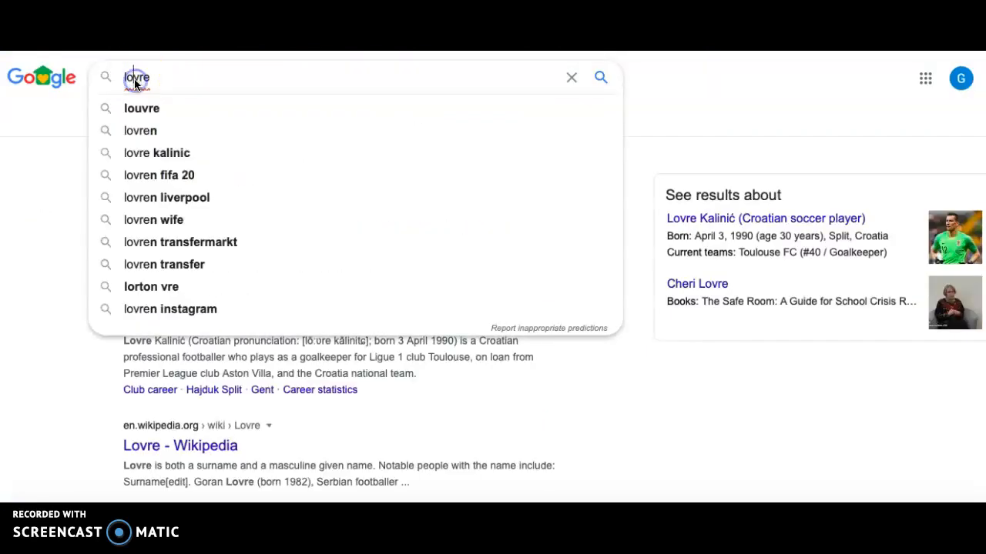
click(162, 113)
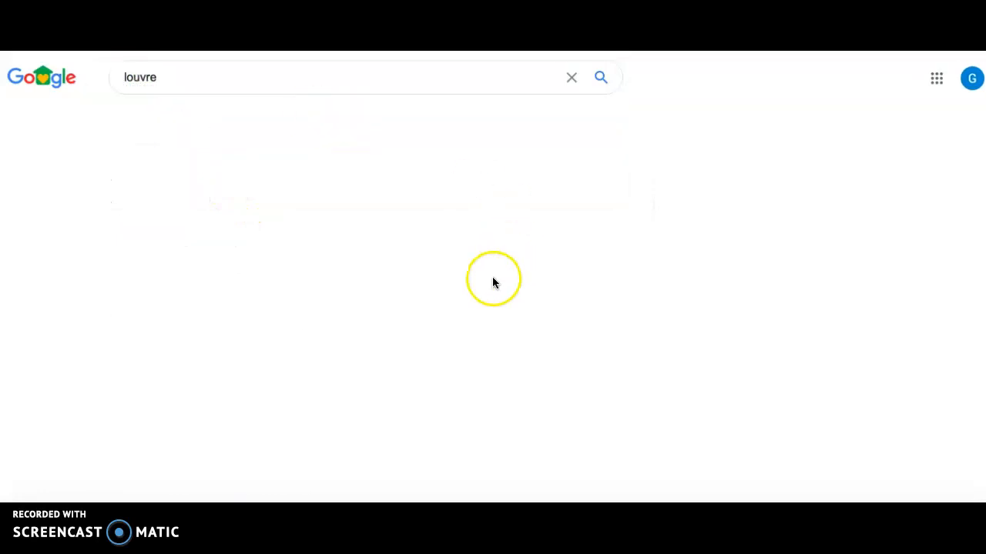
click(226, 203)
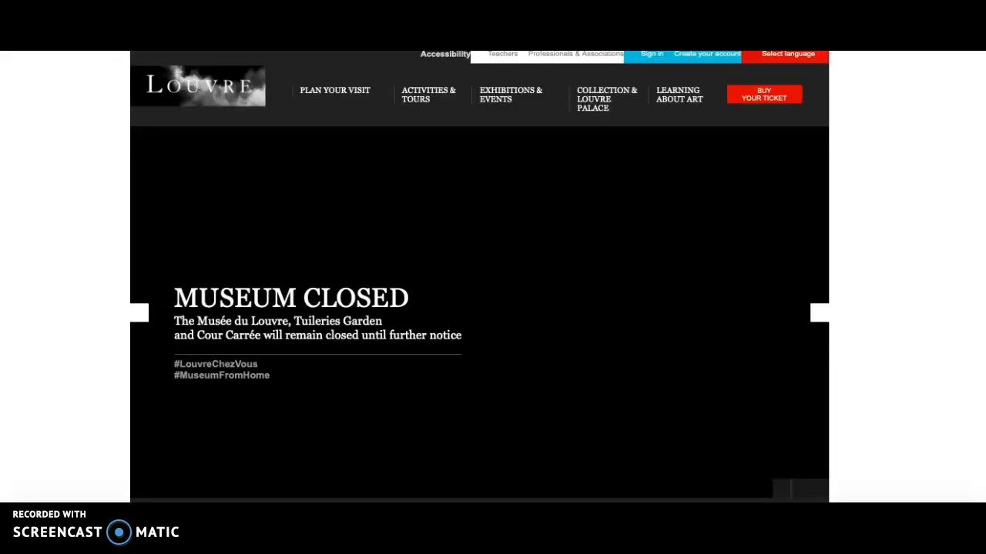
key(super+l)
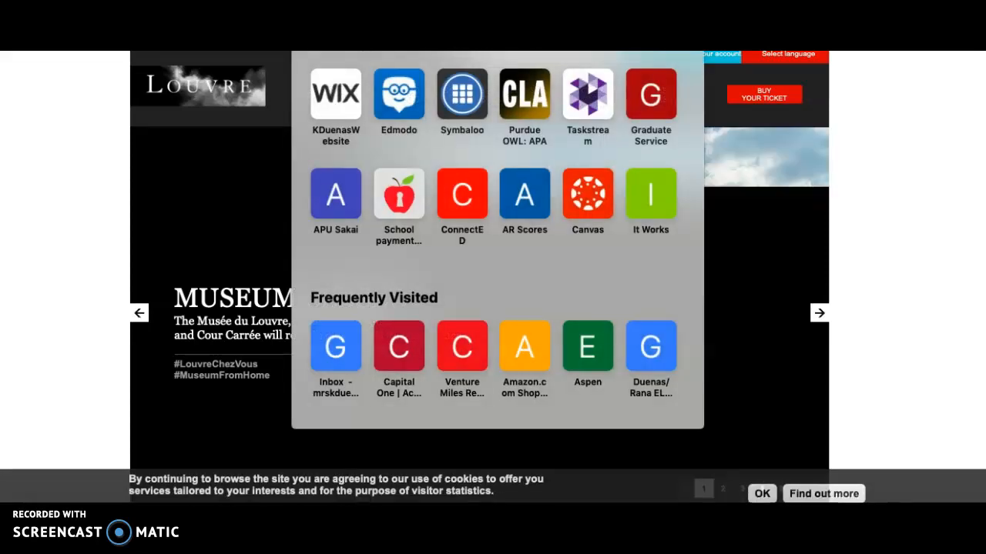
key(Escape)
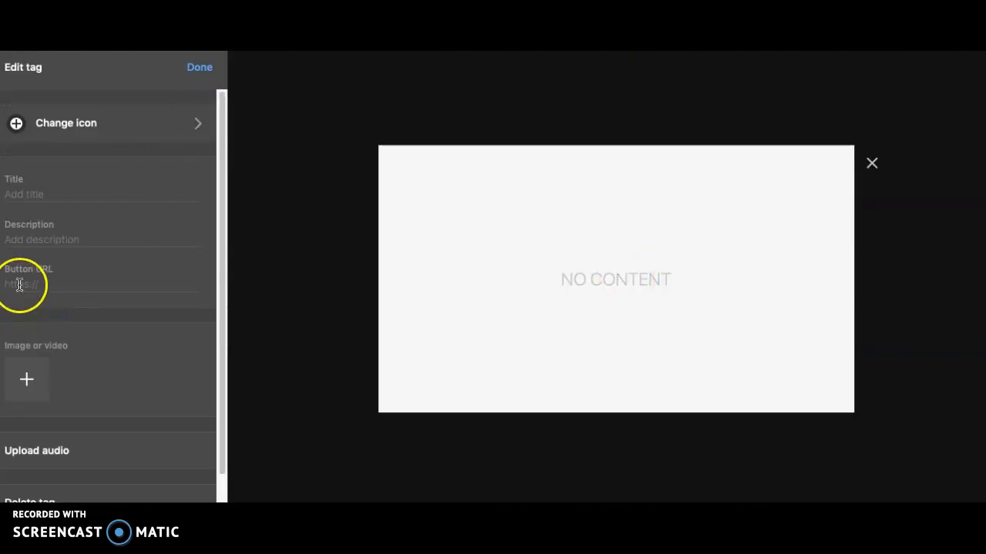
click(16, 284)
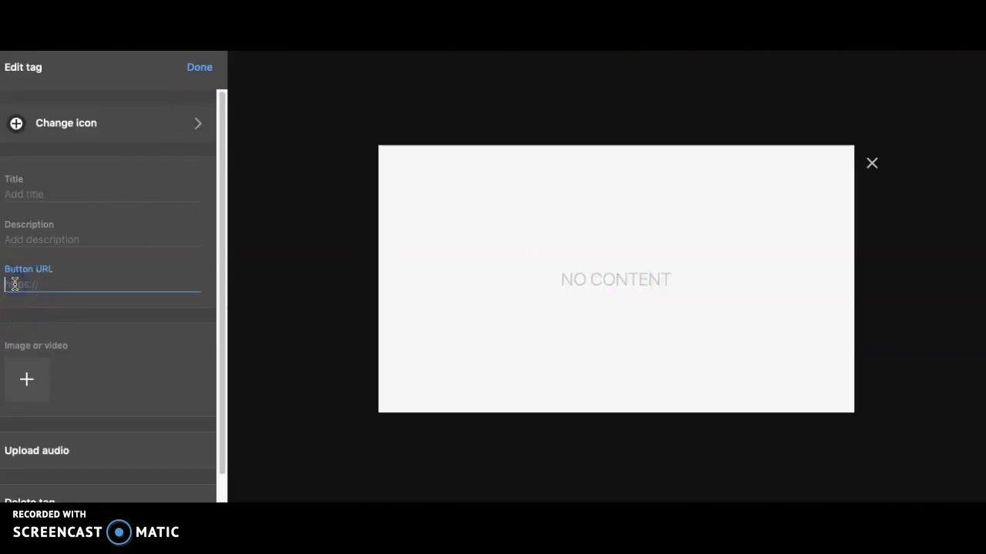
text(https://www.louvre.fr/en)
Title the new tag Louvre Museum, leave its description empty, and finish editing it.
click(54, 192)
text(Louvre Museum)
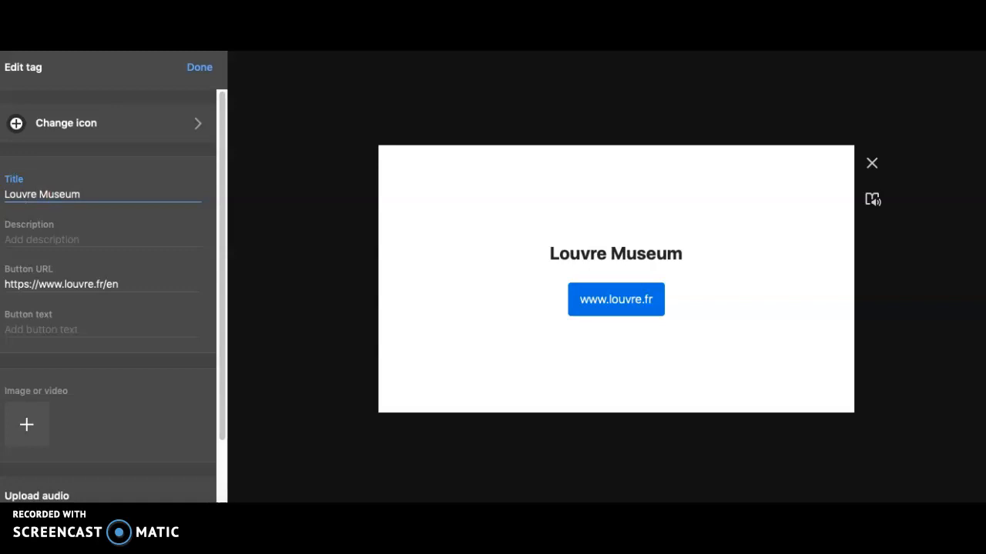
click(82, 232)
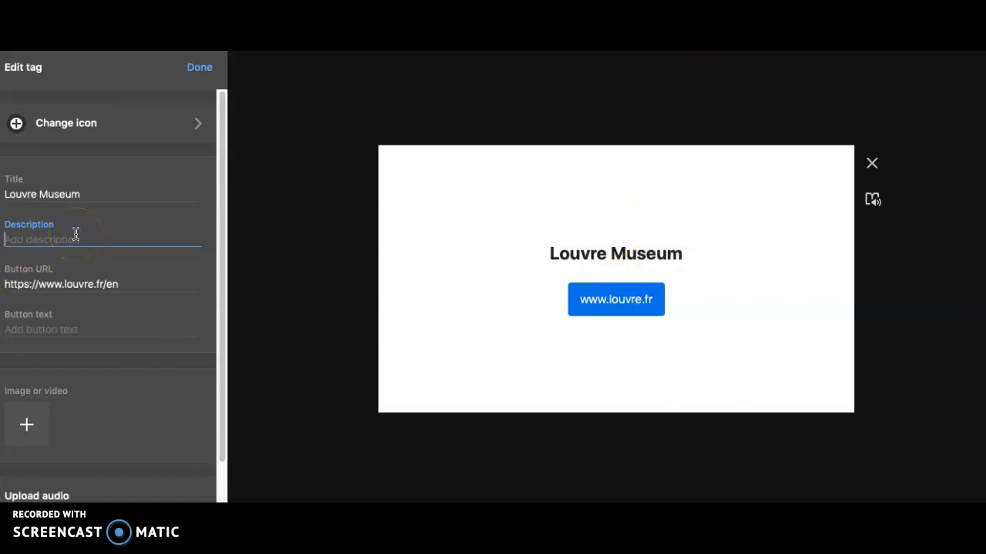
click(200, 74)
click(651, 408)
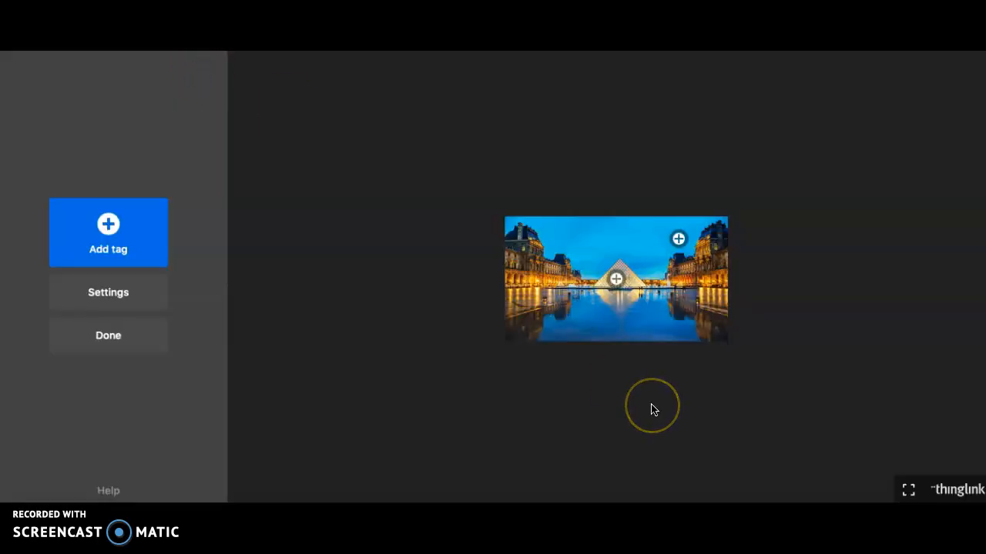
click(645, 346)
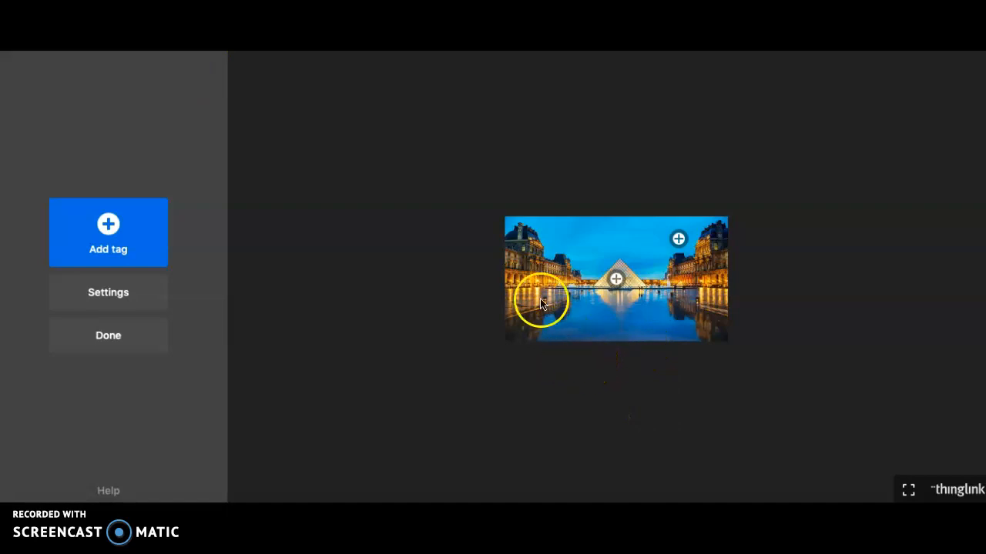